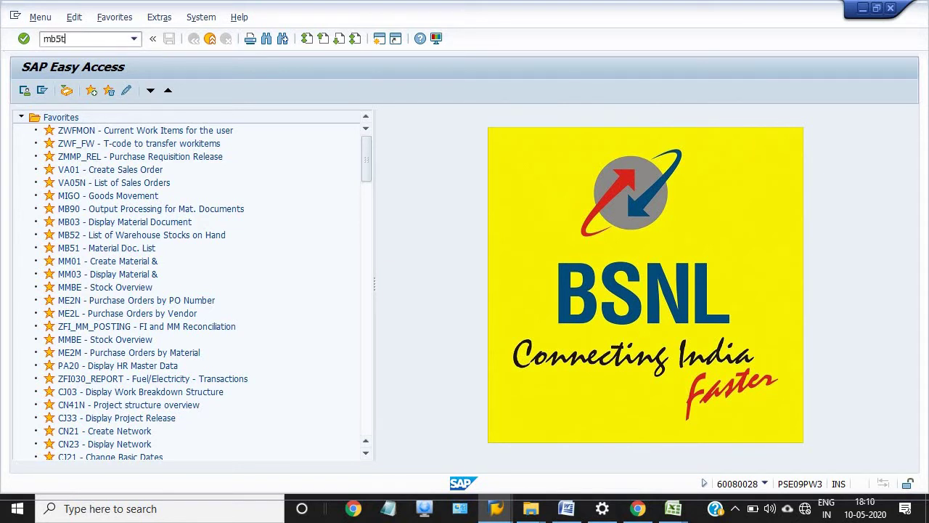
- Open the Display Stock in Transit report with transaction MB5T
key("Return")
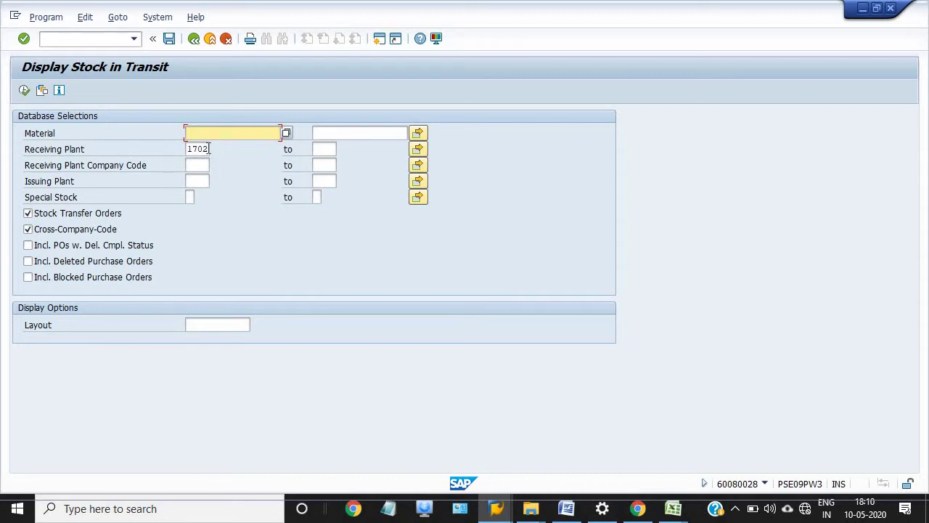
left_click(189, 165)
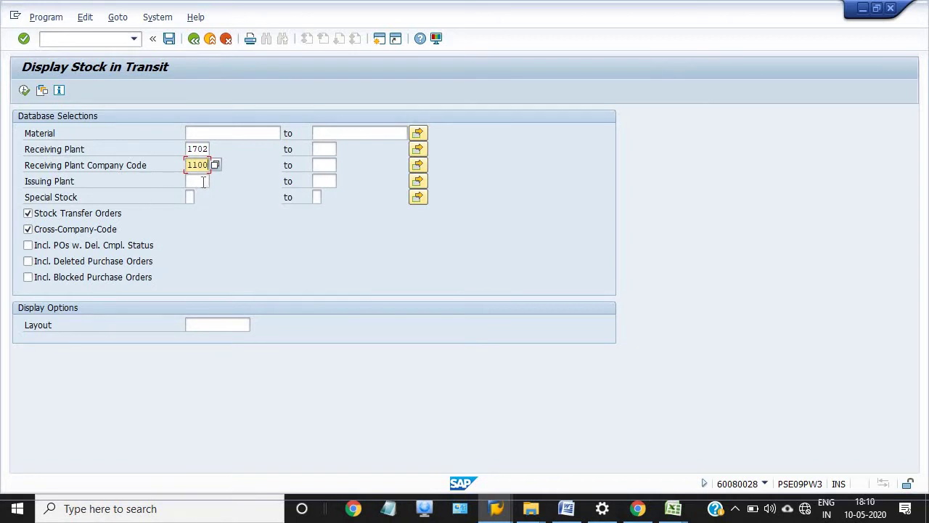
left_click(24, 91)
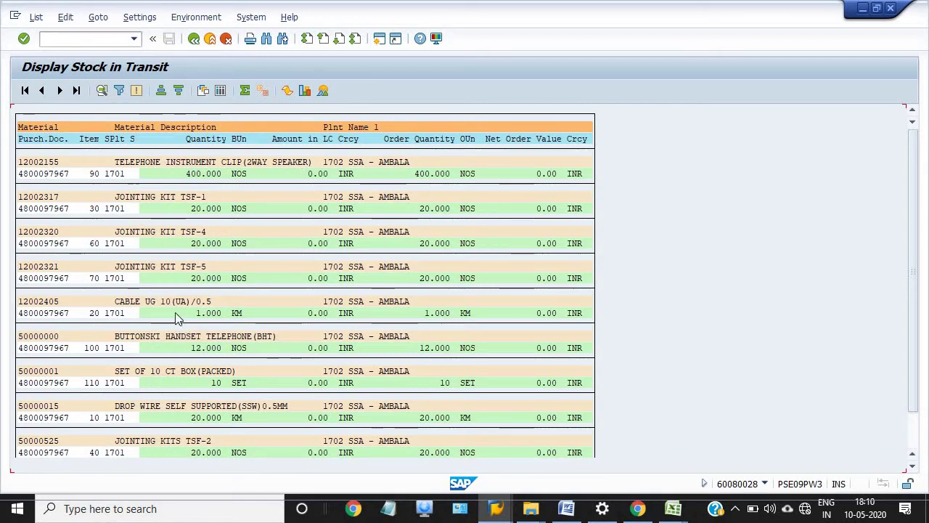
scroll(311, 312, "down", 1)
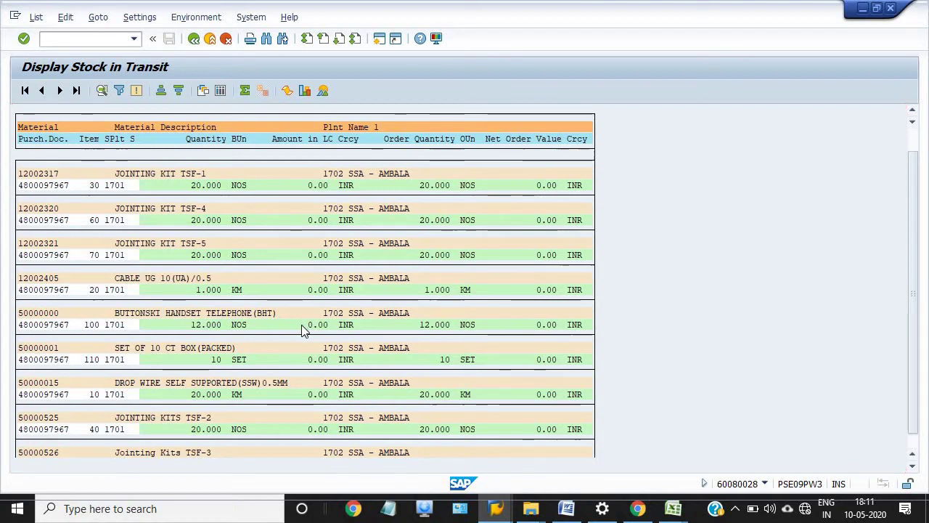
scroll(304, 332, "down", 1)
scroll(303, 333, "down", 1)
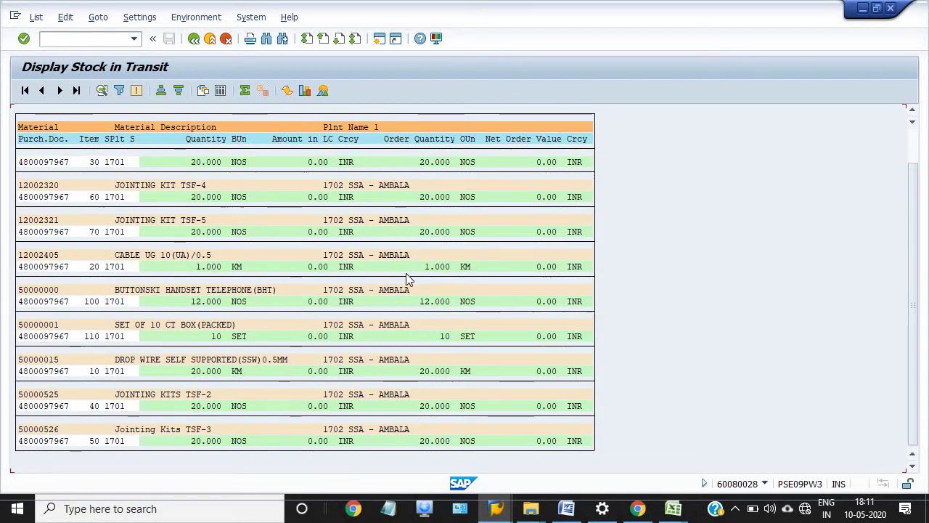
scroll(401, 269, "up", 1)
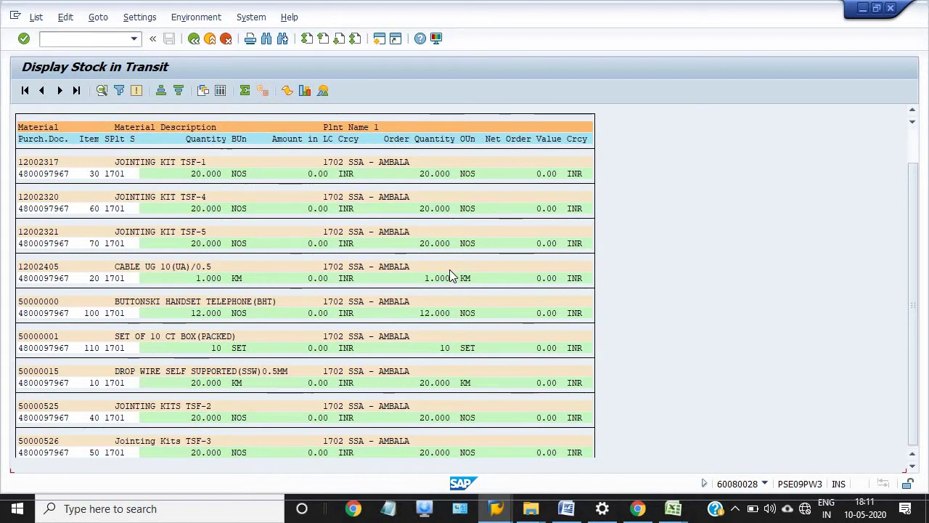
scroll(450, 269, "up", 1)
scroll(446, 269, "up", 1)
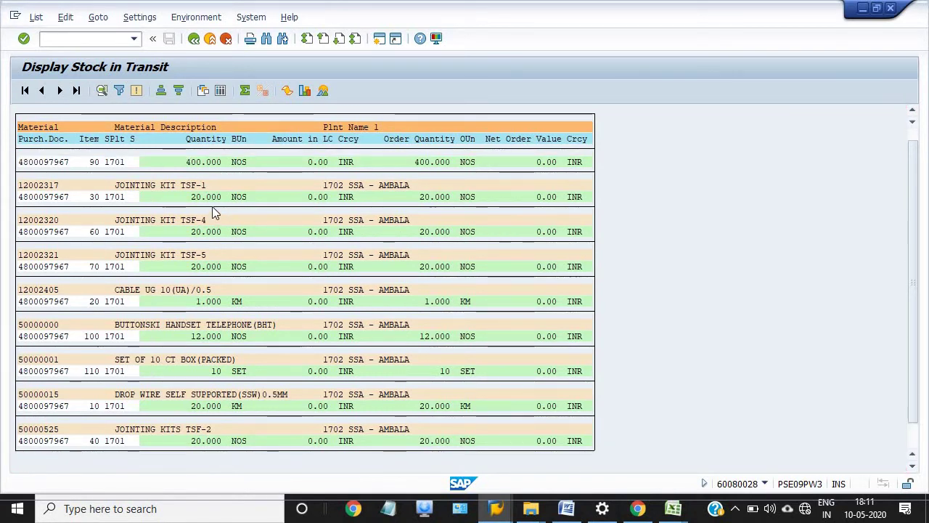
scroll(214, 210, "up", 1)
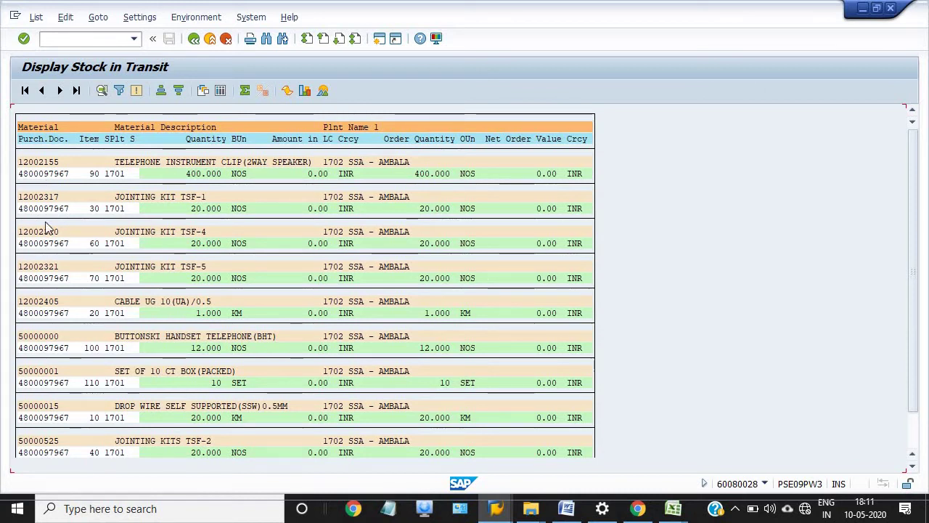
double_click(51, 281)
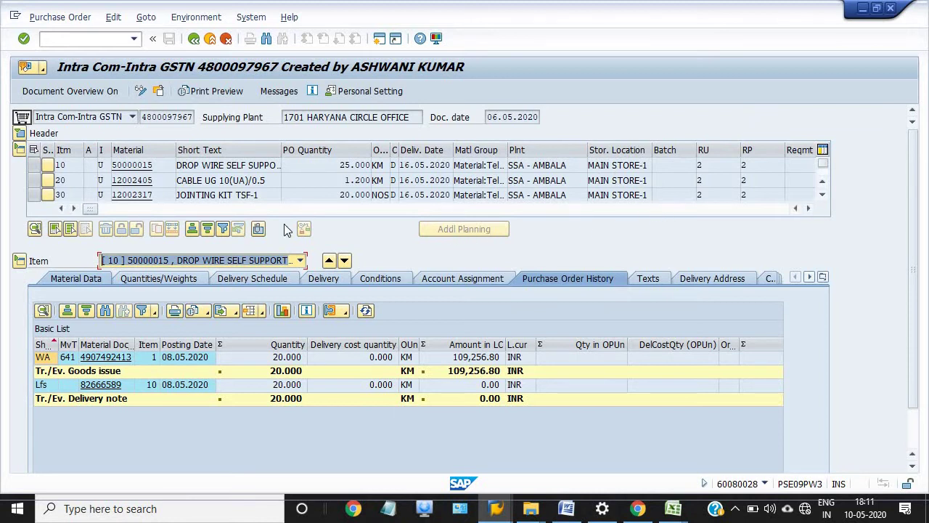
- Review item 10's 20 KM goods issue history, then show its Ambala Cantt delivery address
left_click_drag(95, 210, 65, 236)
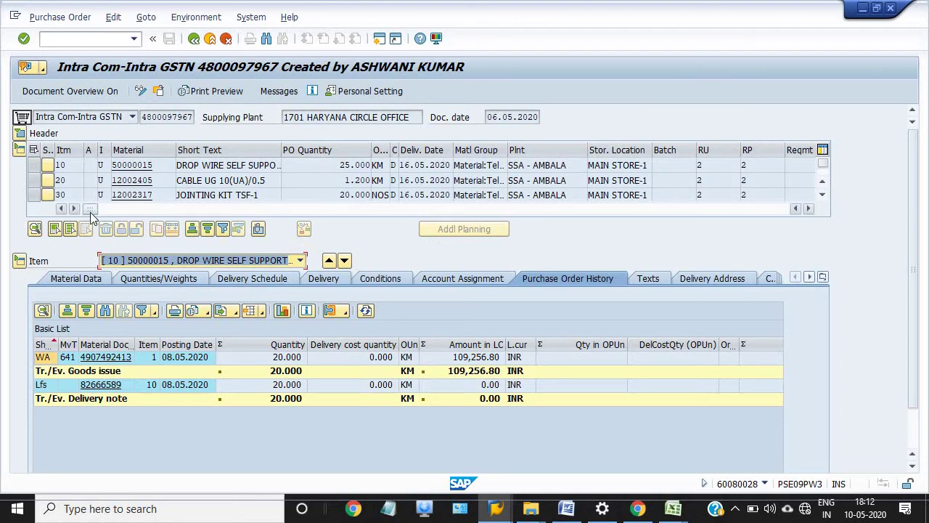
left_click_drag(90, 210, 614, 405)
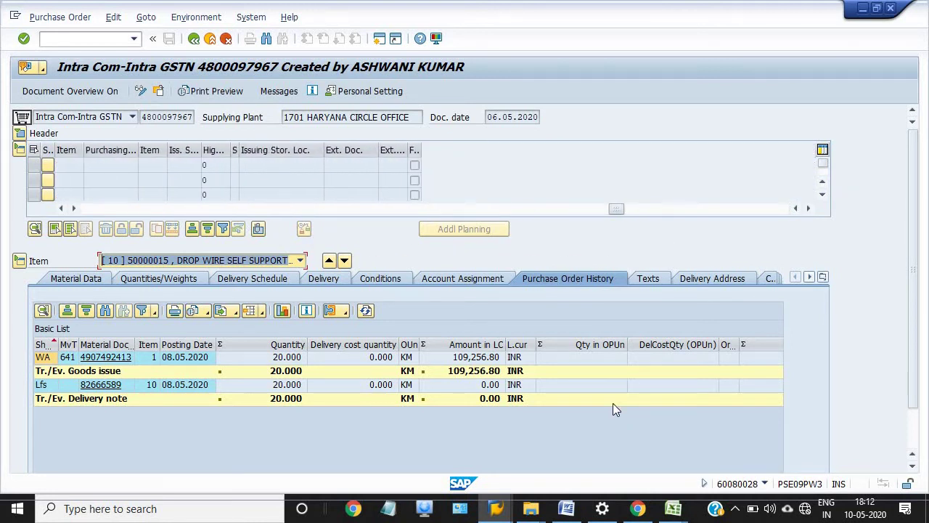
left_click(687, 279)
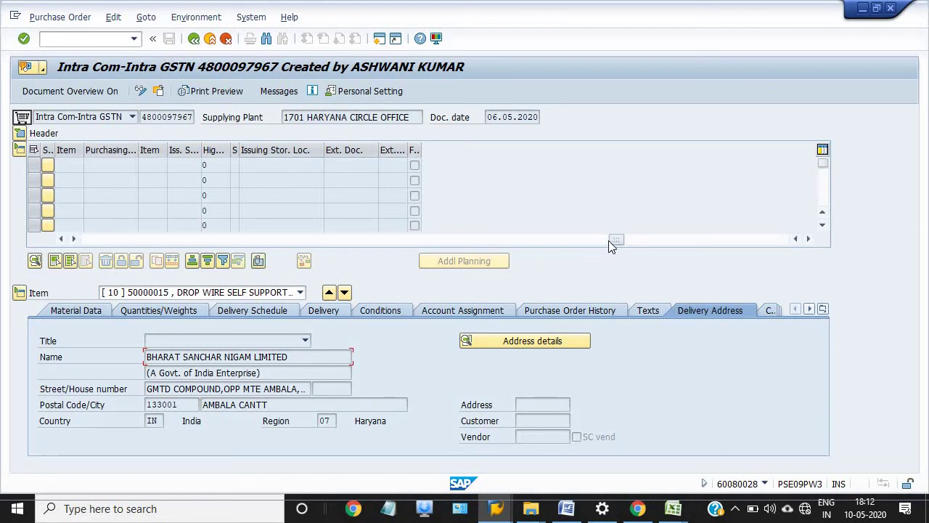
left_click_drag(608, 236, 92, 247)
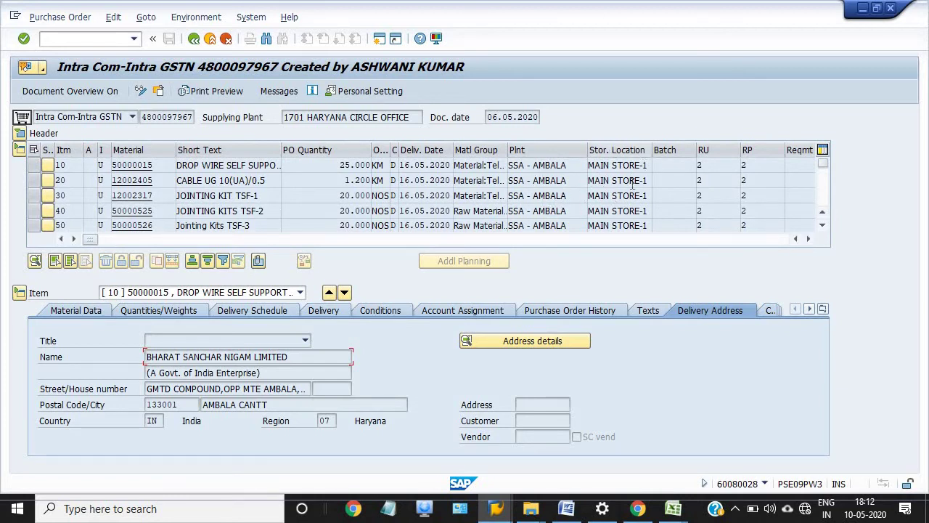
left_click(567, 311)
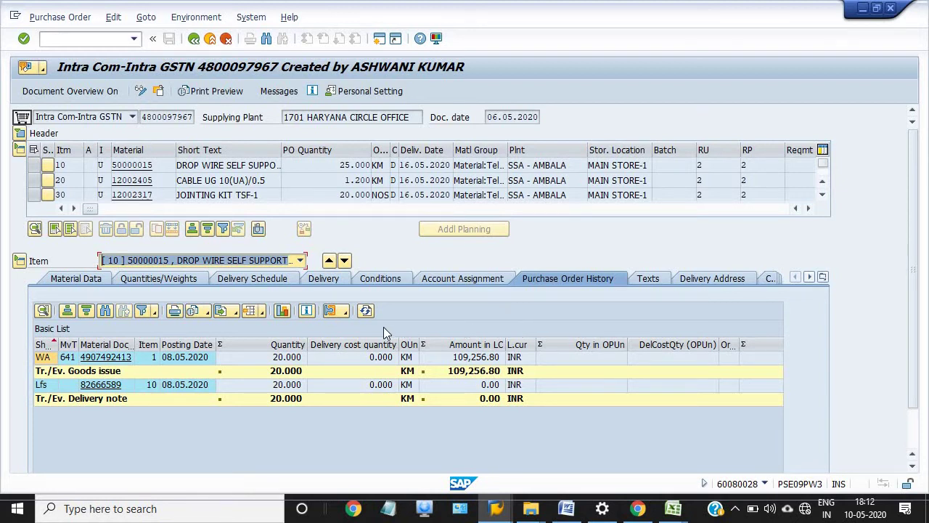
left_click(102, 360)
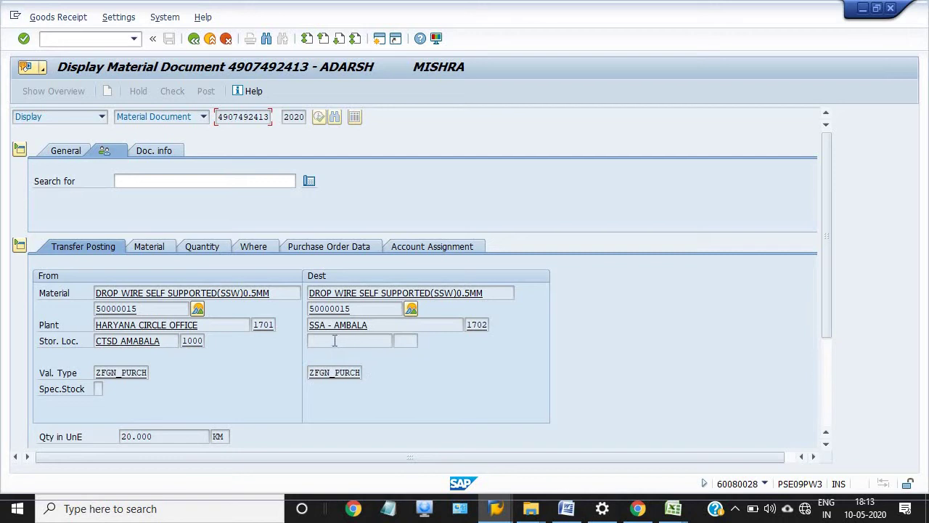
left_click(142, 244)
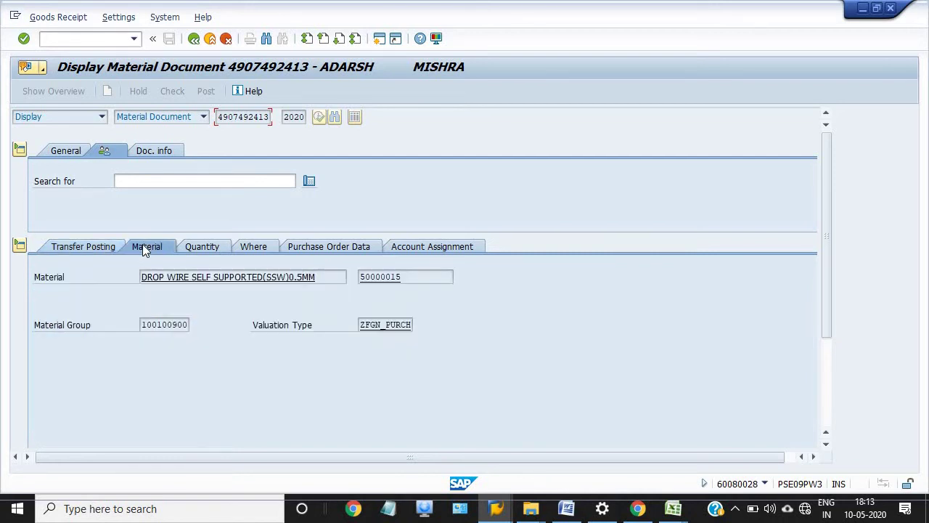
left_click(200, 246)
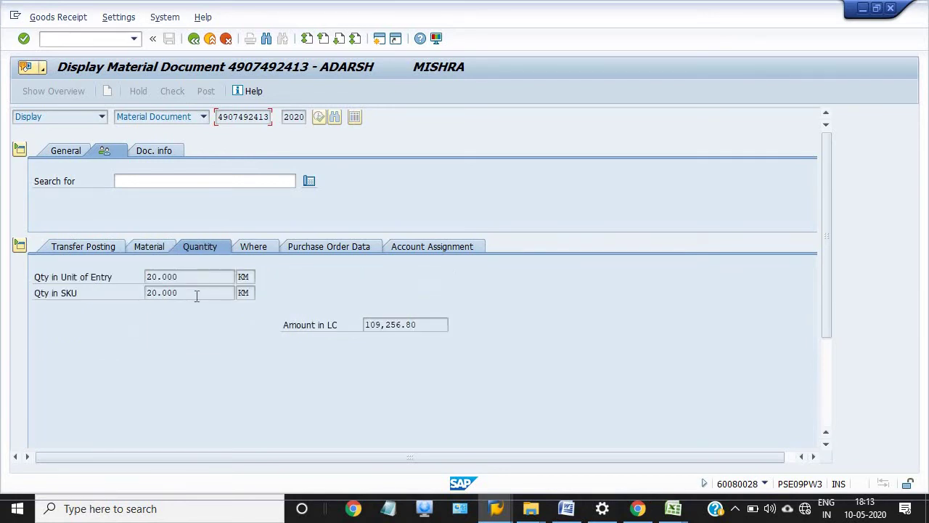
left_click(264, 248)
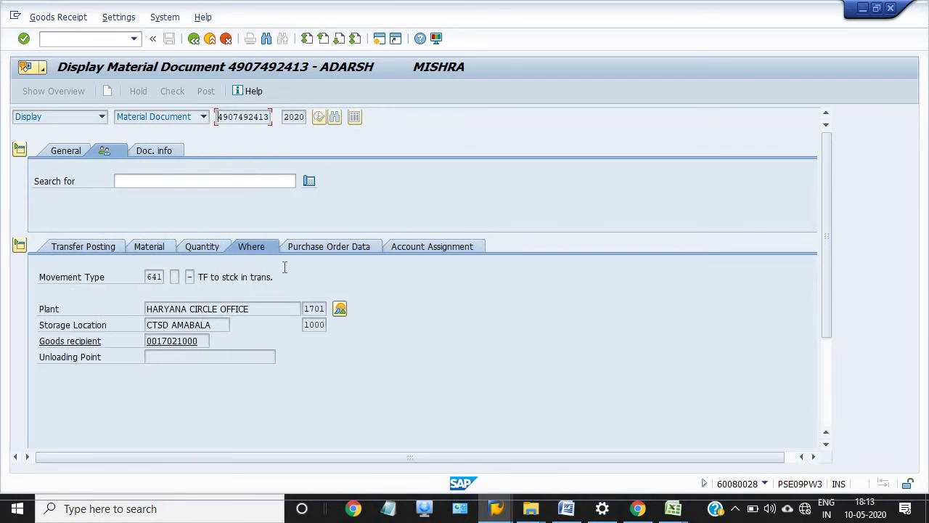
left_click(174, 278)
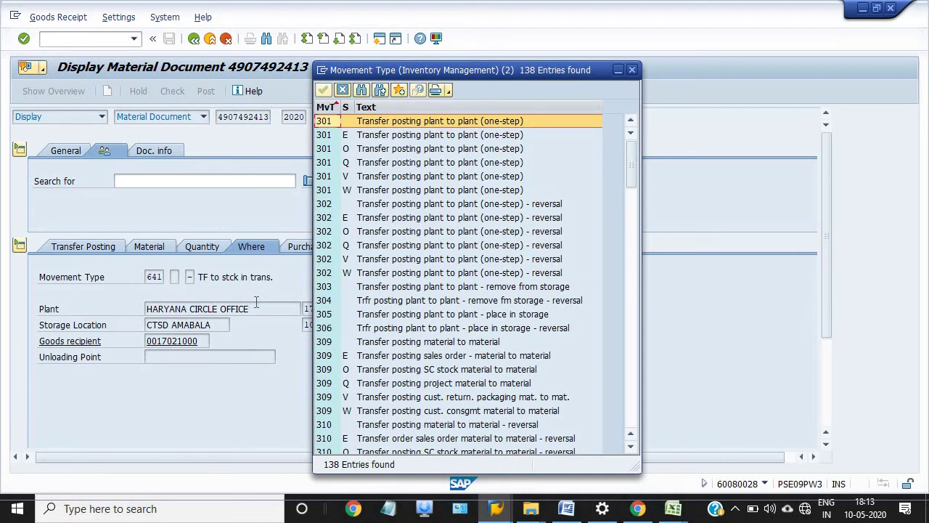
- Search the 138-entry movement type list for 641, find nothing, and close it
scroll(432, 234, "down", 18)
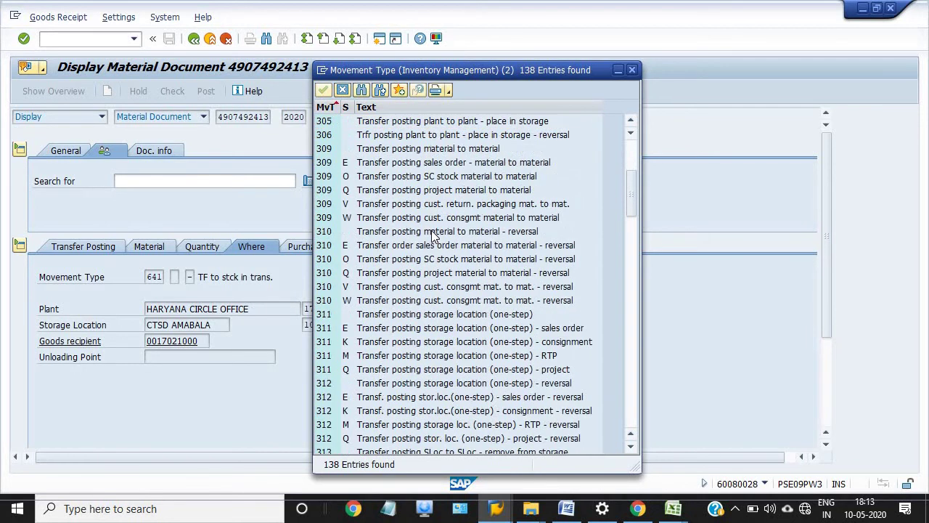
scroll(438, 245, "down", 7)
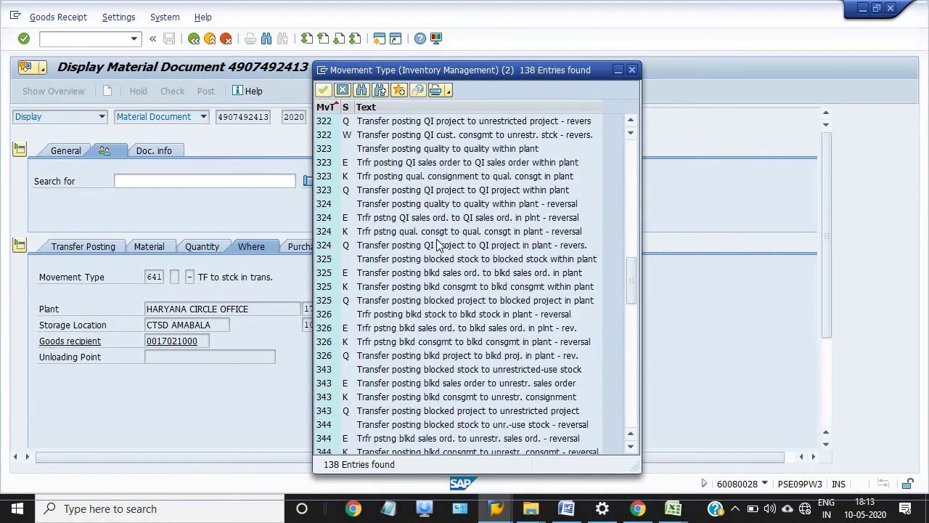
scroll(381, 278, "down", 12)
scroll(390, 290, "down", 17)
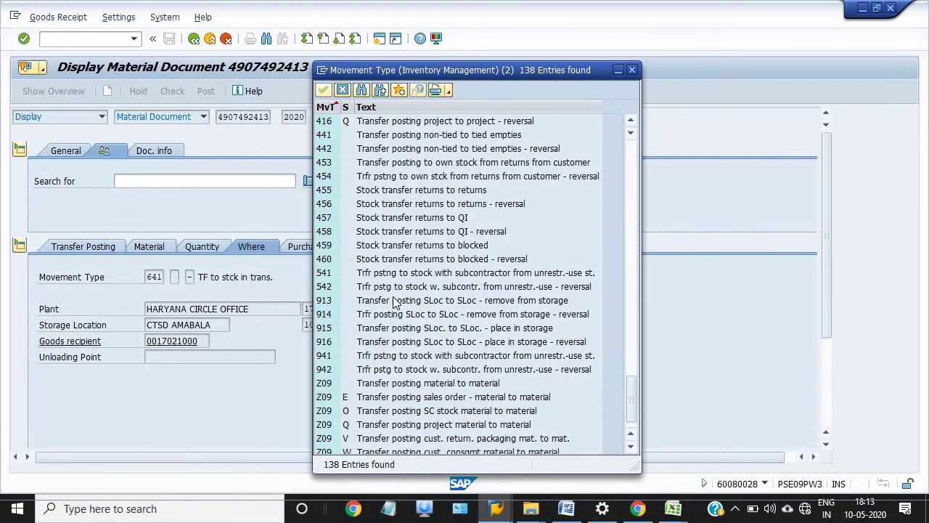
scroll(394, 301, "down", 1)
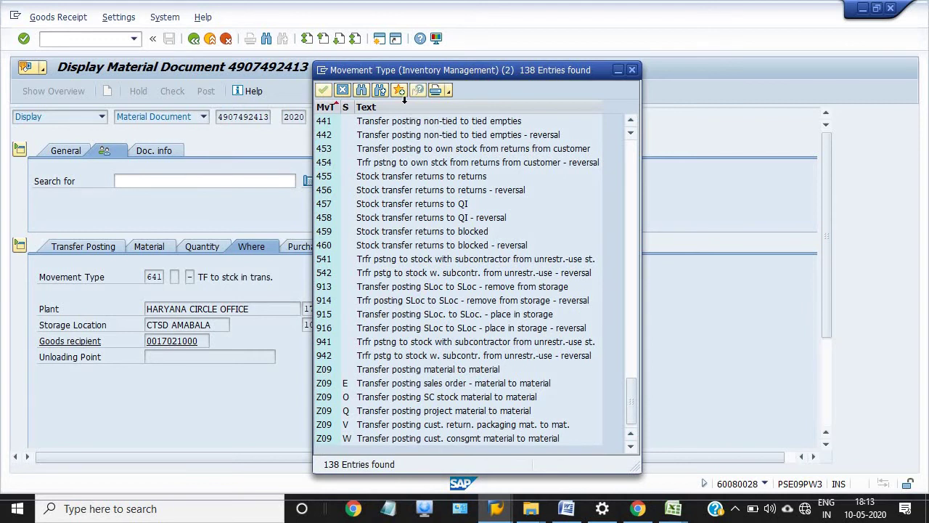
left_click(362, 90)
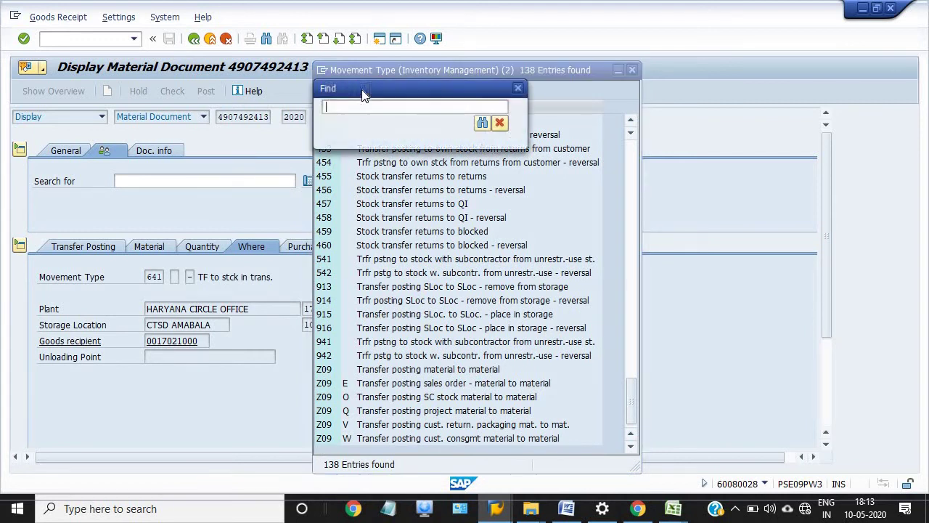
type("641")
key("Return")
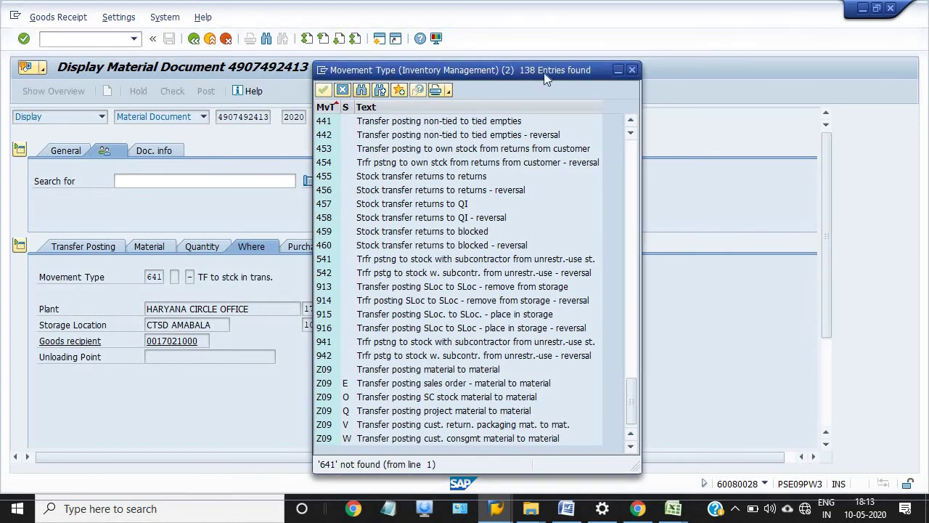
left_click(633, 69)
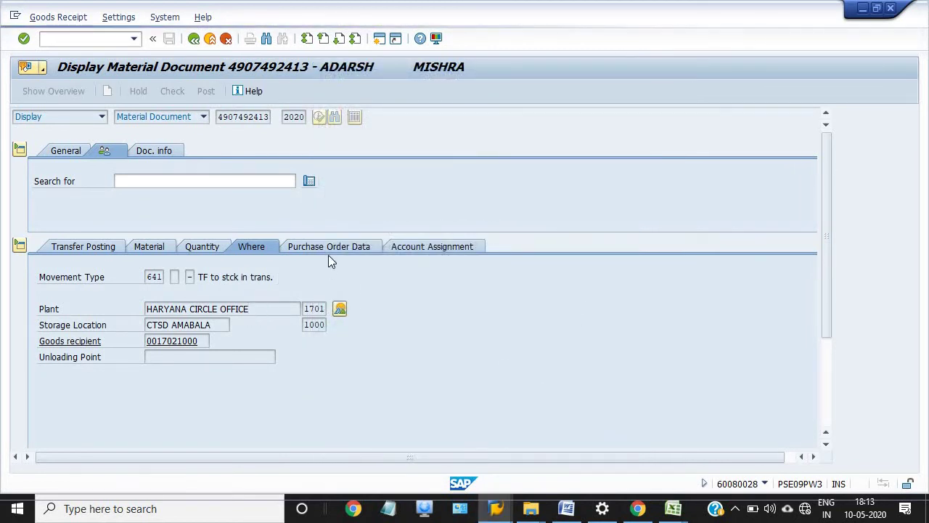
- Check the 1701-to-1702 transfer and 08.05.2020 VL02N creation info, then go back to the PO
left_click(330, 249)
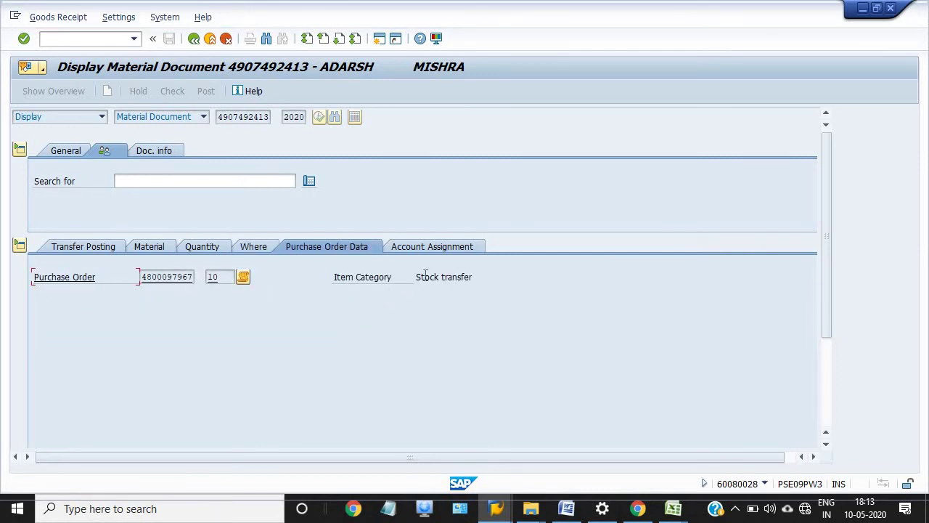
left_click(430, 247)
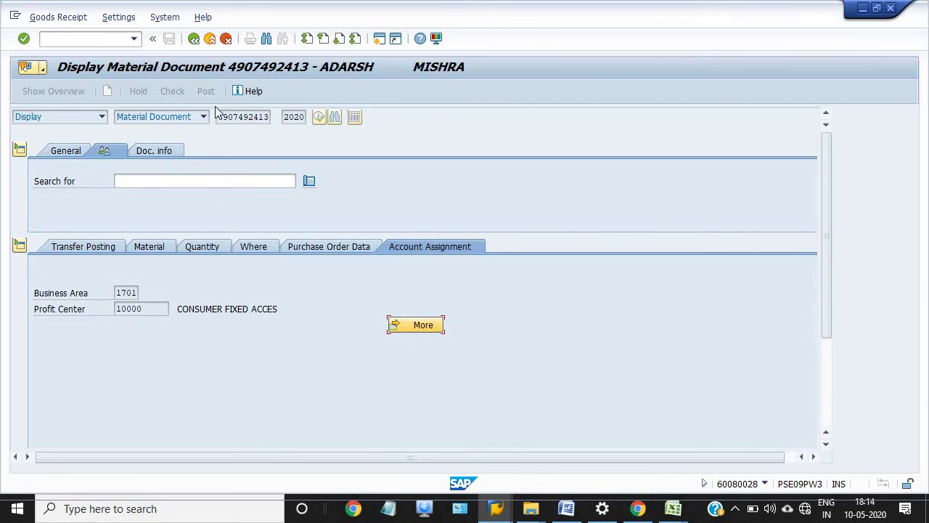
left_click(70, 248)
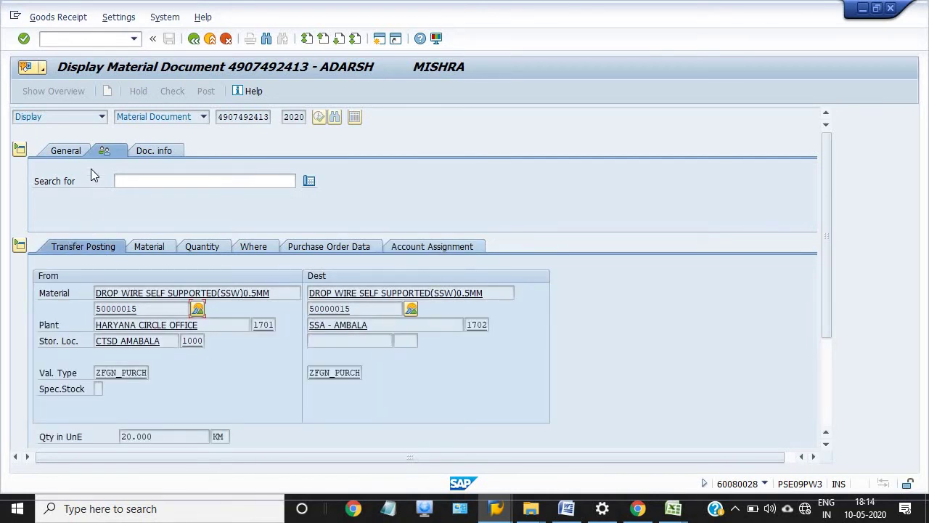
left_click(155, 152)
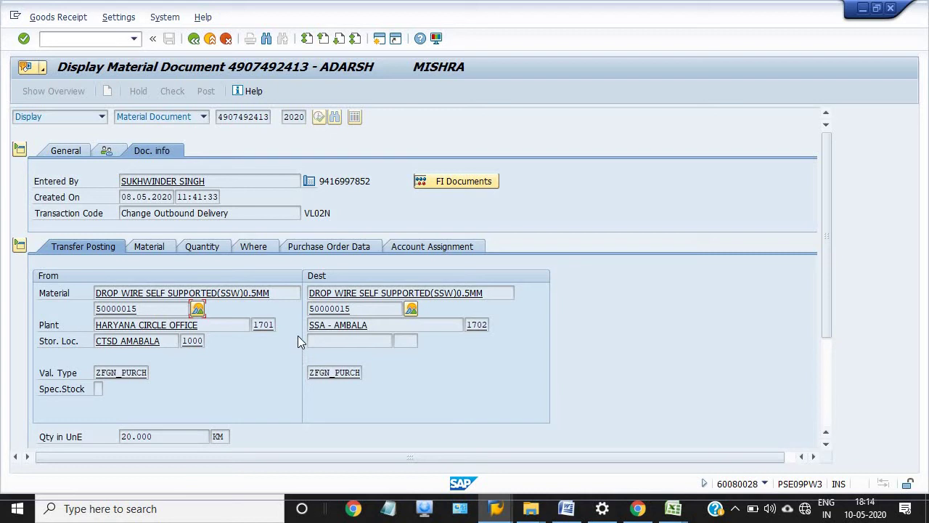
left_click(195, 39)
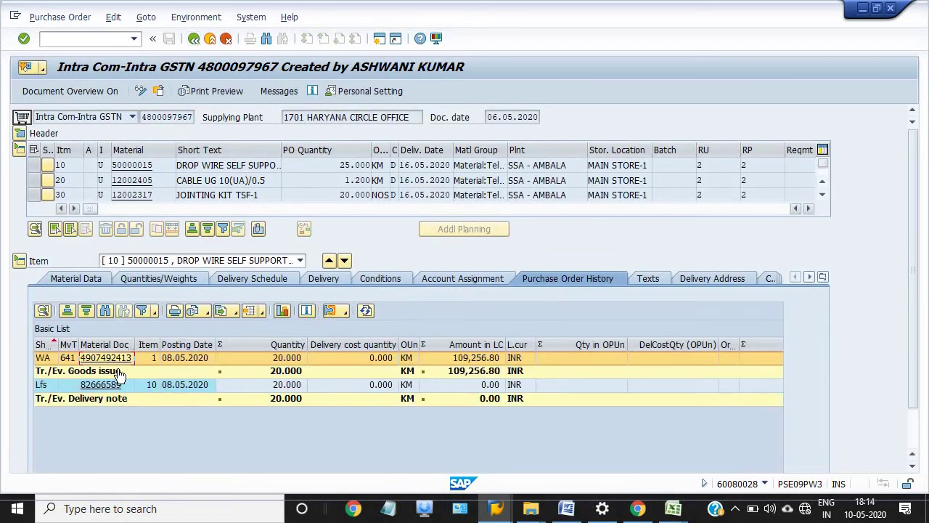
- Open outbound delivery 82666589 from the purchase order history
left_click(102, 386)
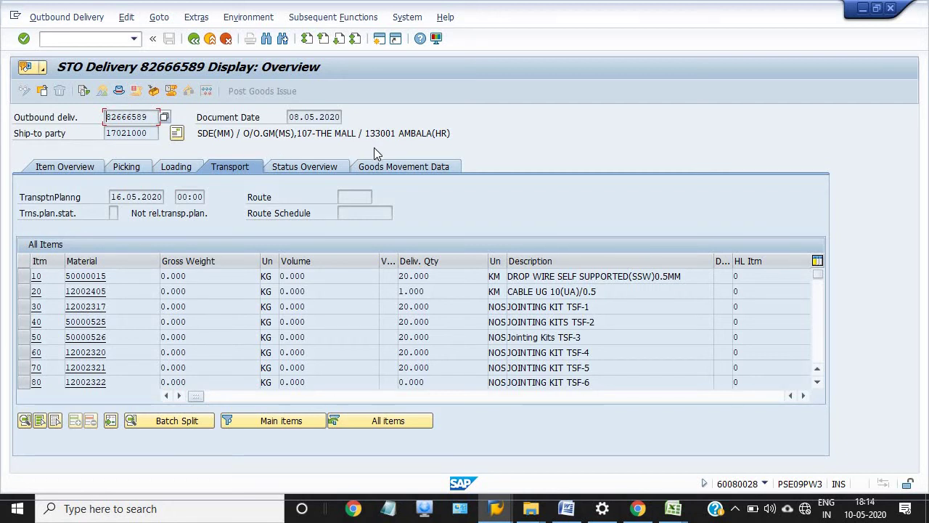
- View the ship-to party's address details for delivery 82666589
left_click(132, 133)
left_click(169, 134)
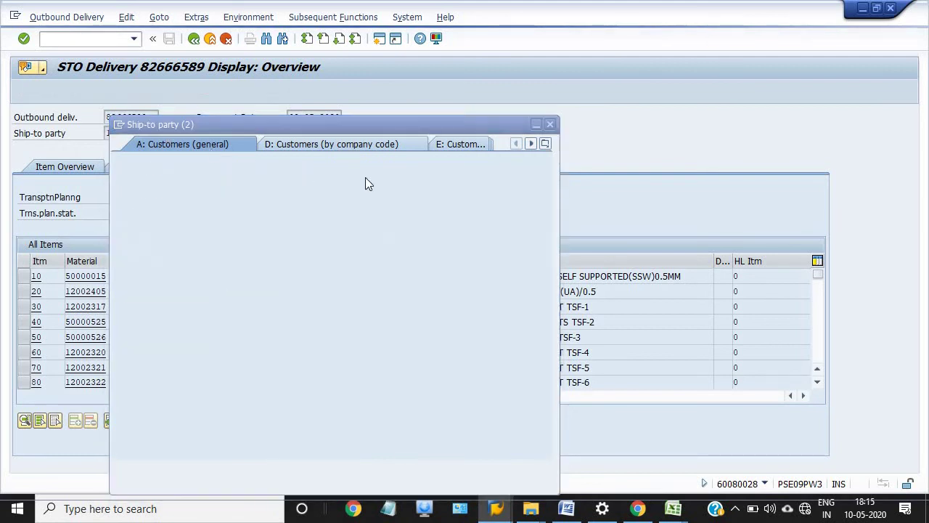
left_click(549, 124)
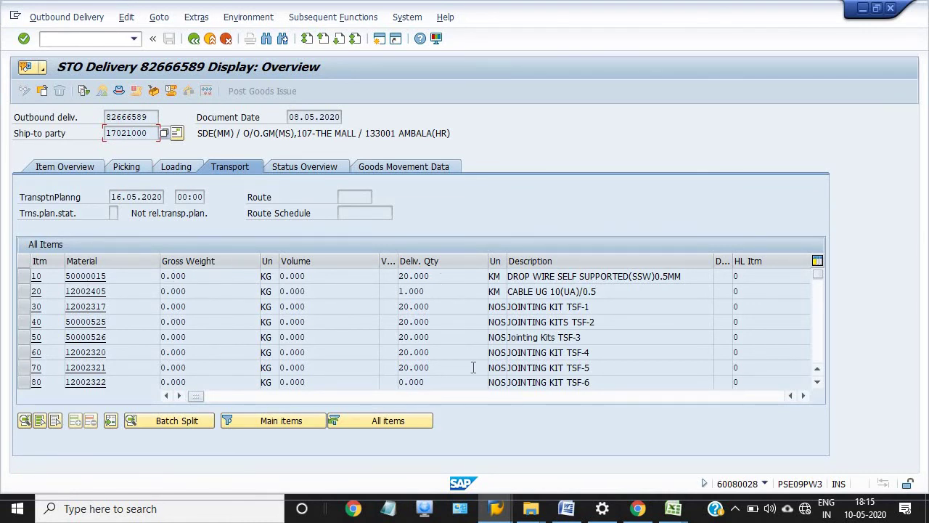
scroll(470, 340, "down", 1)
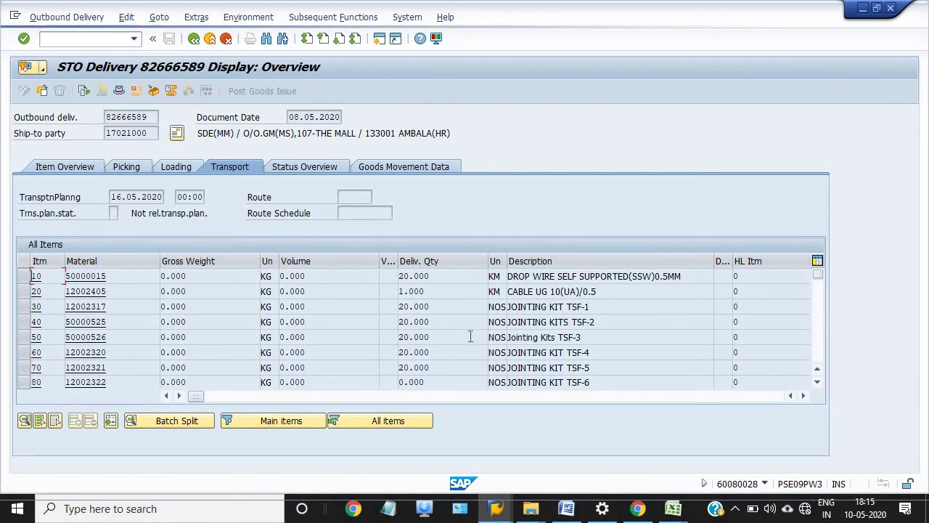
scroll(471, 339, "down", 1)
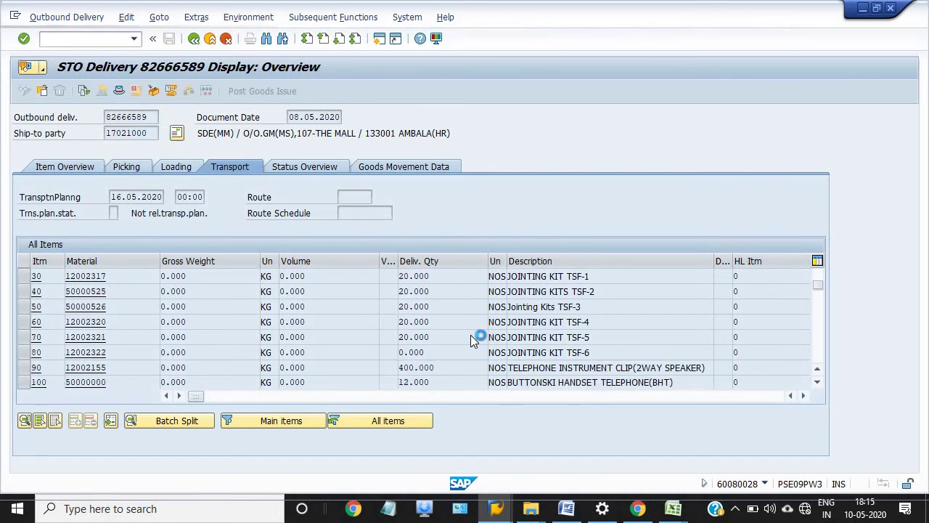
scroll(470, 338, "down", 3)
scroll(470, 339, "down", 2)
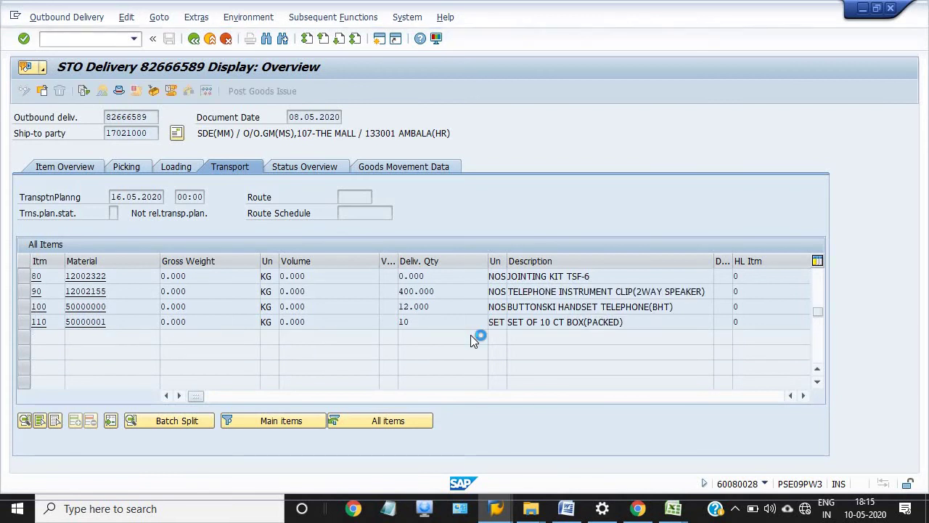
scroll(471, 340, "up", 1)
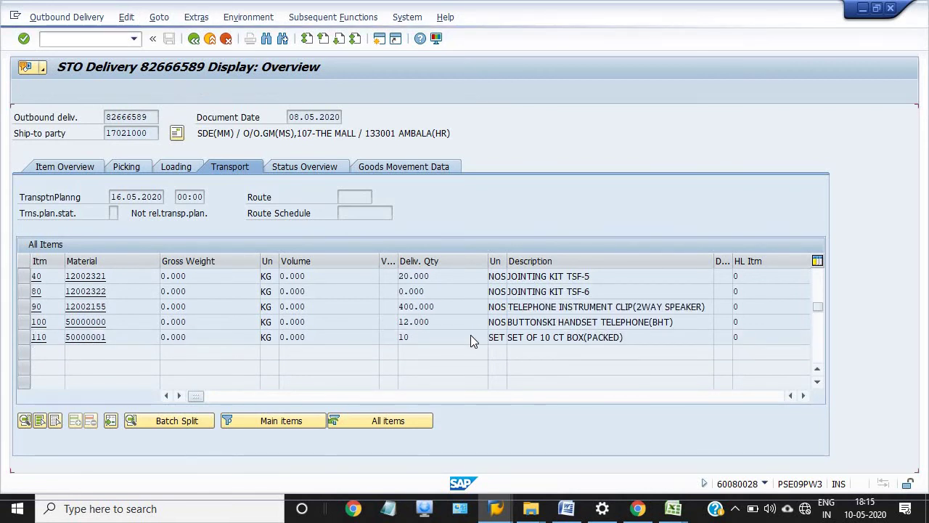
scroll(471, 340, "up", 3)
scroll(422, 292, "up", 3)
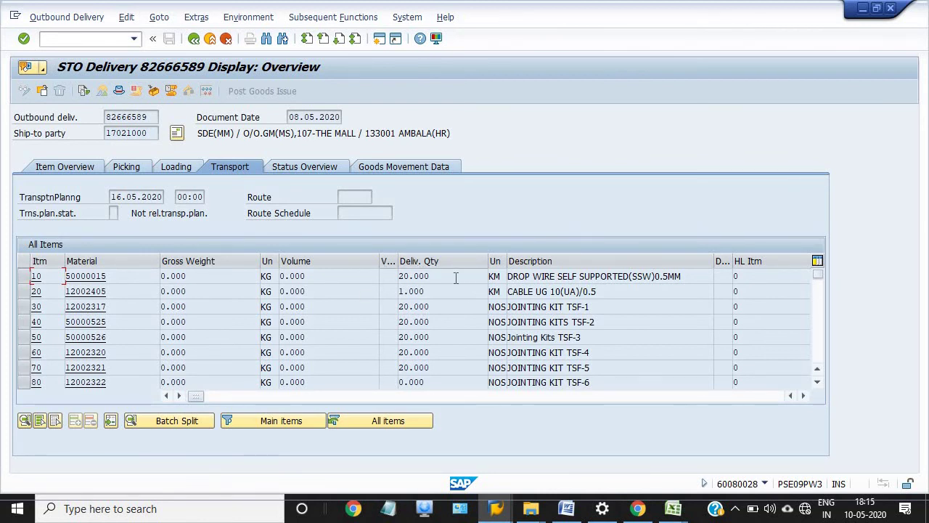
left_click(194, 39)
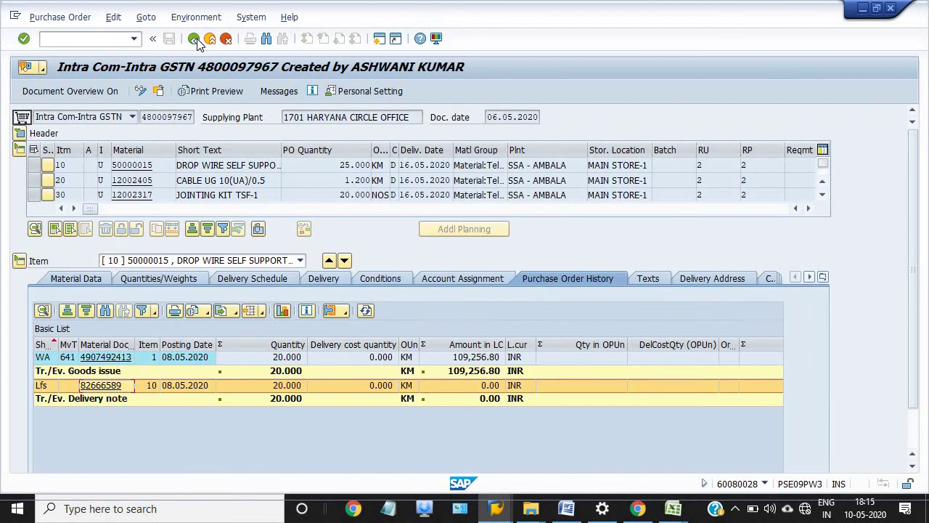
- Go back to the plant 1702 SSA - AMBALA stock list and scroll to Jointing Kits TSF-3
left_click(194, 39)
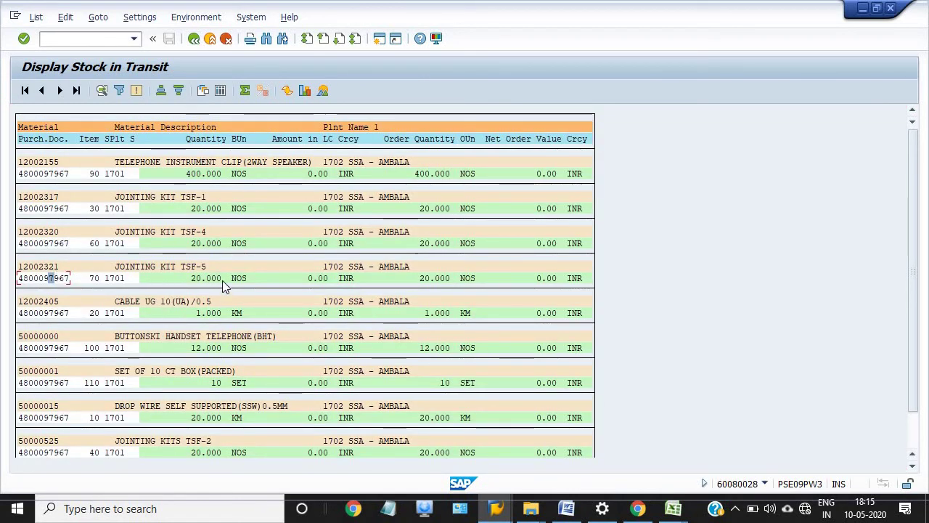
scroll(265, 268, "down", 3)
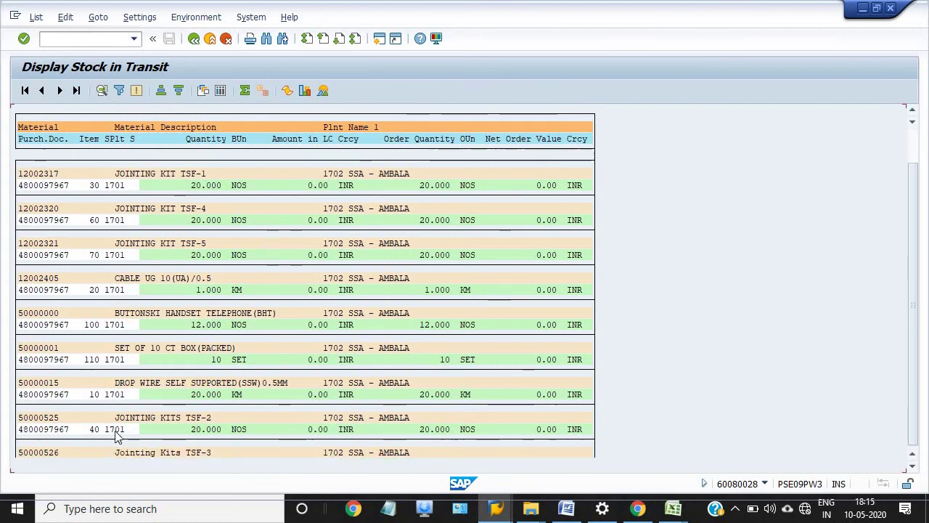
scroll(138, 450, "down", 1)
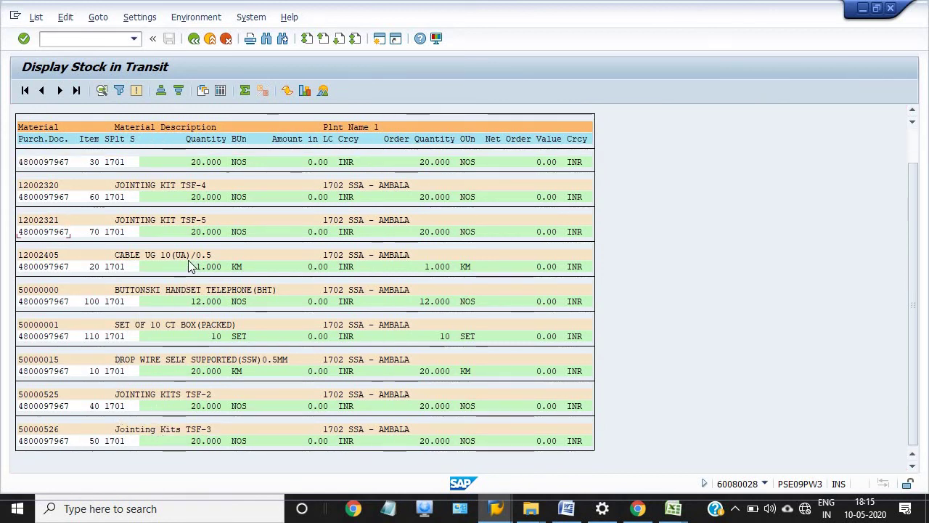
scroll(188, 260, "up", 1)
scroll(83, 218, "up", 3)
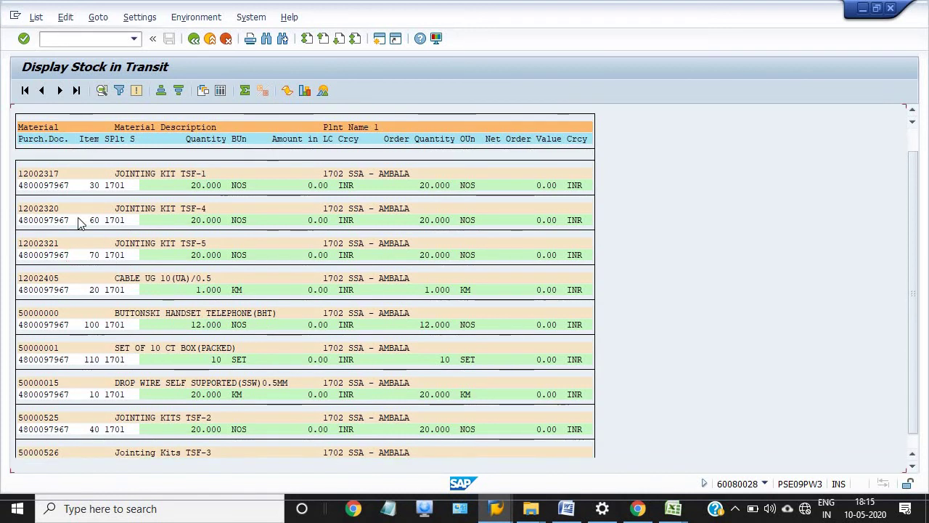